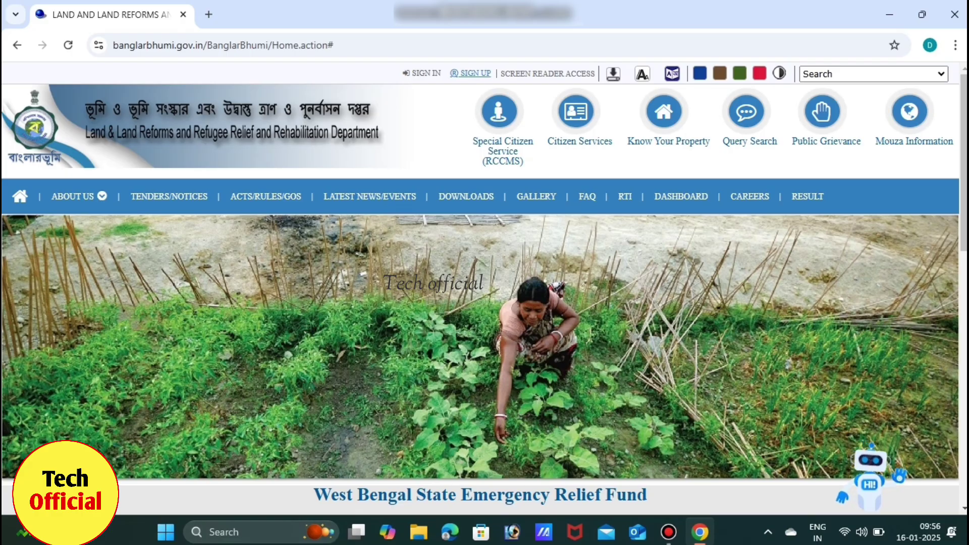
# - Close the registration form and sign in as a citizen with username, password and captcha
pyautogui.click(471, 73)
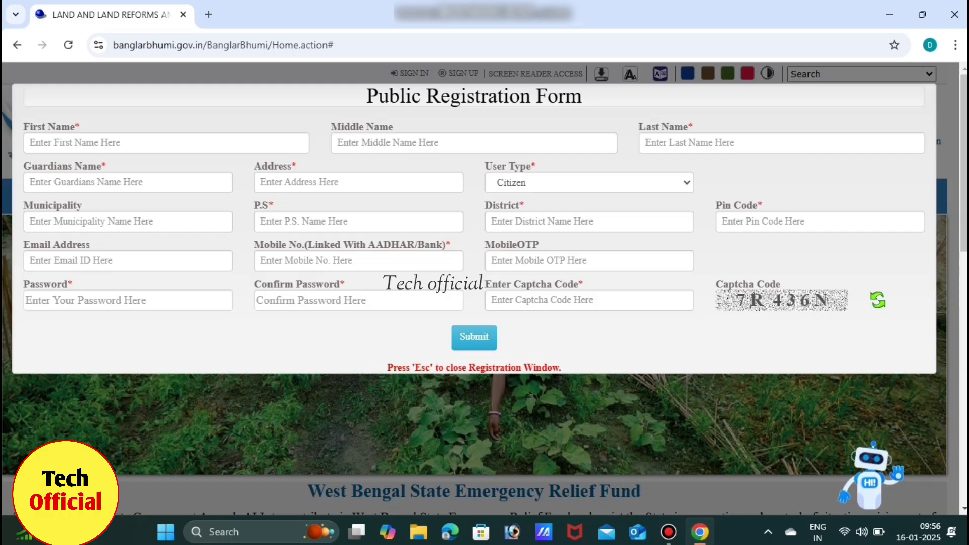
pyautogui.press('Escape')
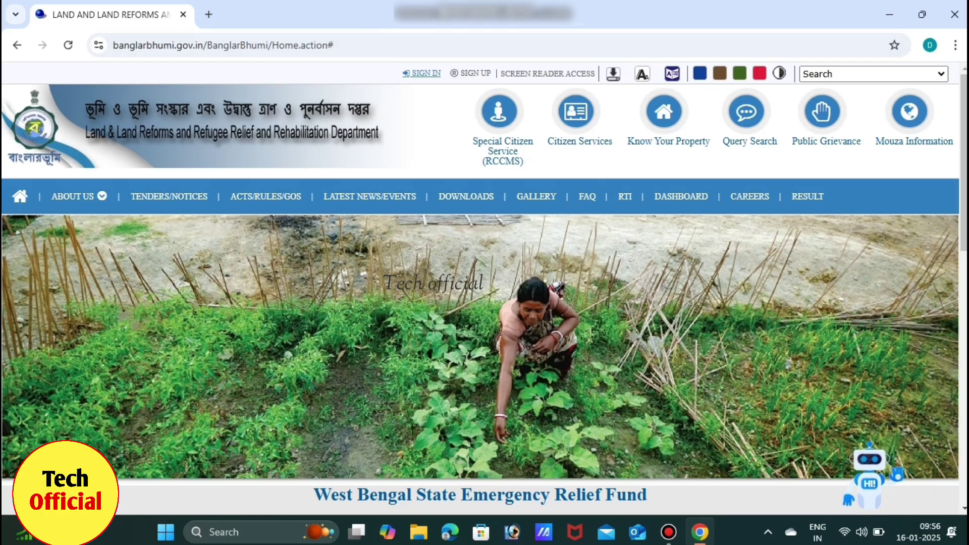
pyautogui.click(422, 73)
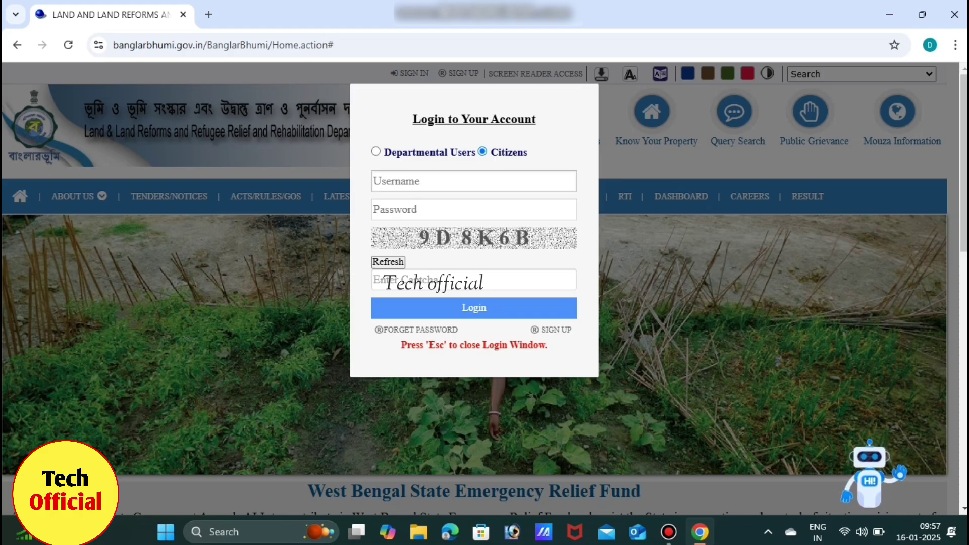
pyautogui.click(474, 180)
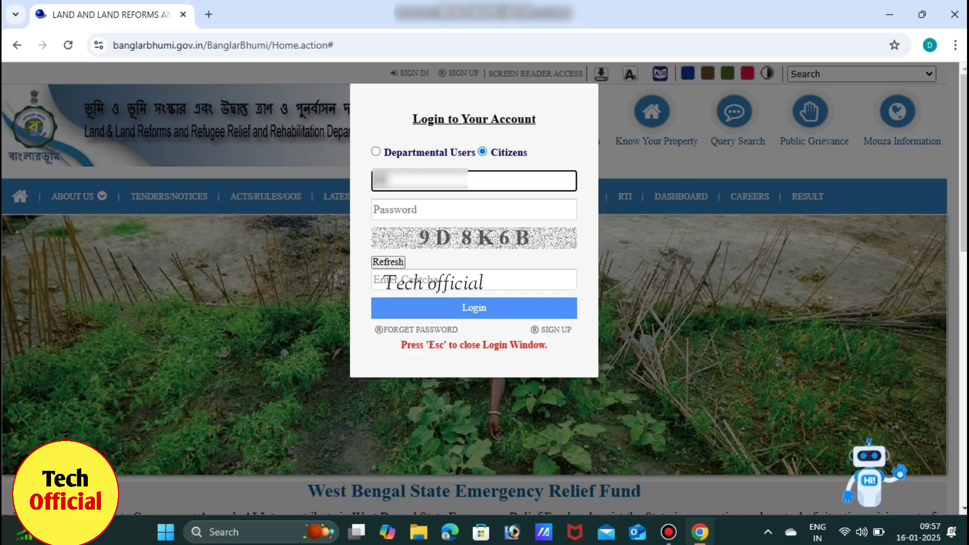
pyautogui.write('*********')
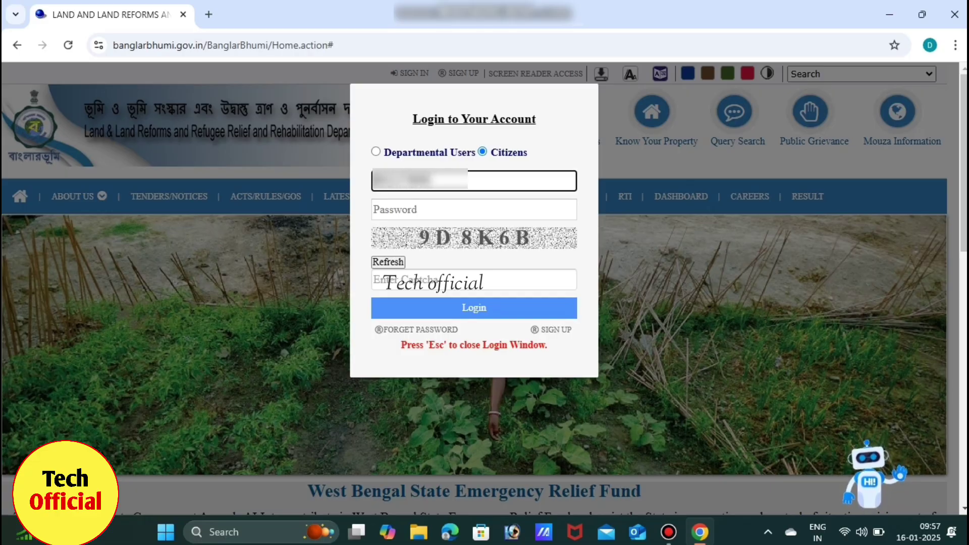
pyautogui.click(474, 210)
pyautogui.write('******')
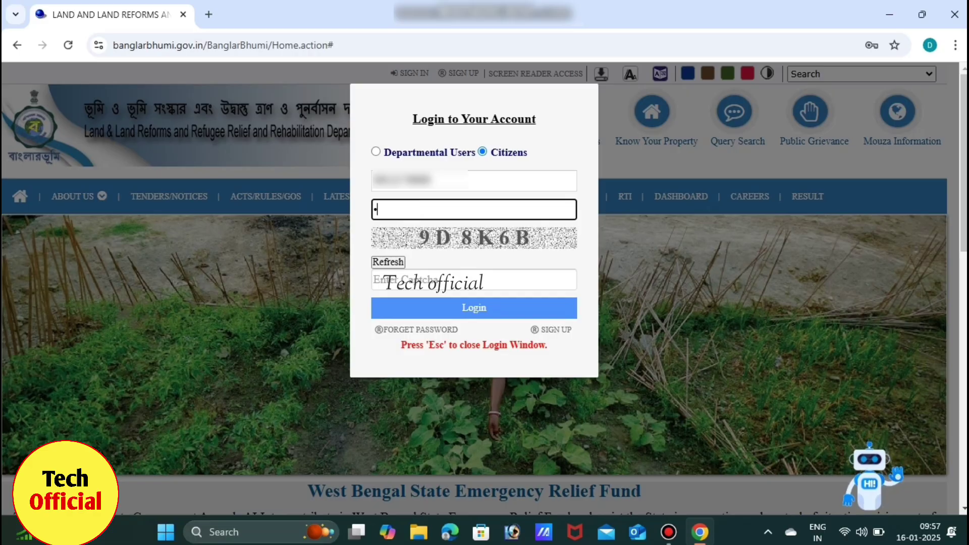
pyautogui.write('*****')
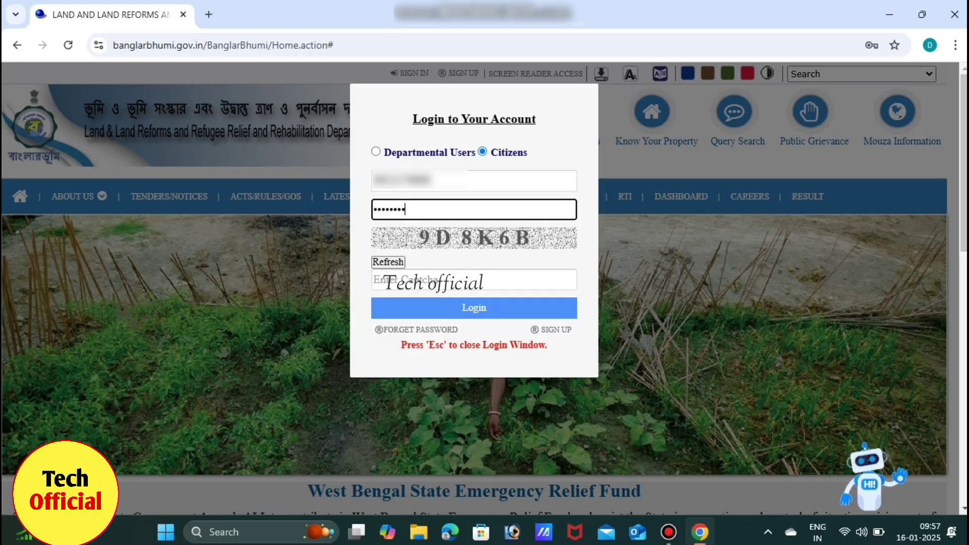
pyautogui.write('*')
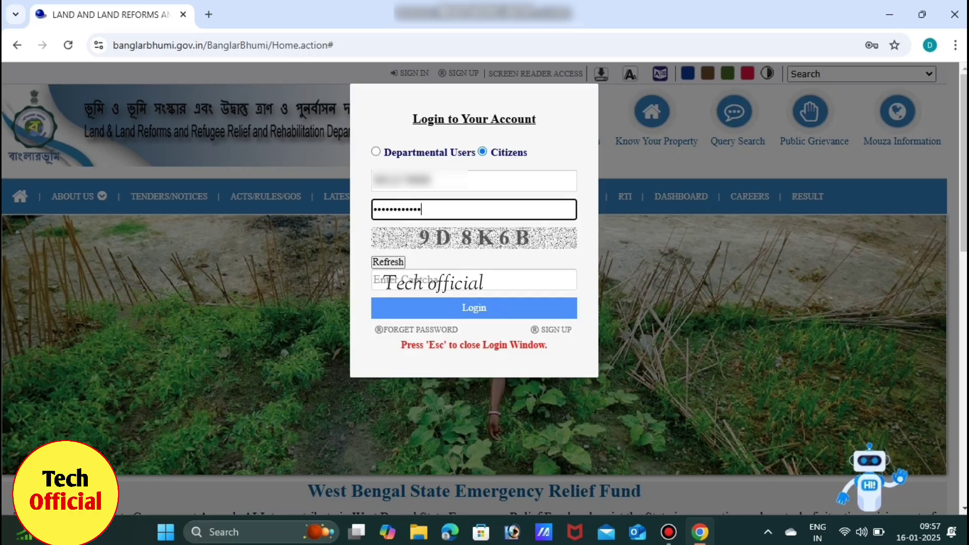
pyautogui.click(384, 279)
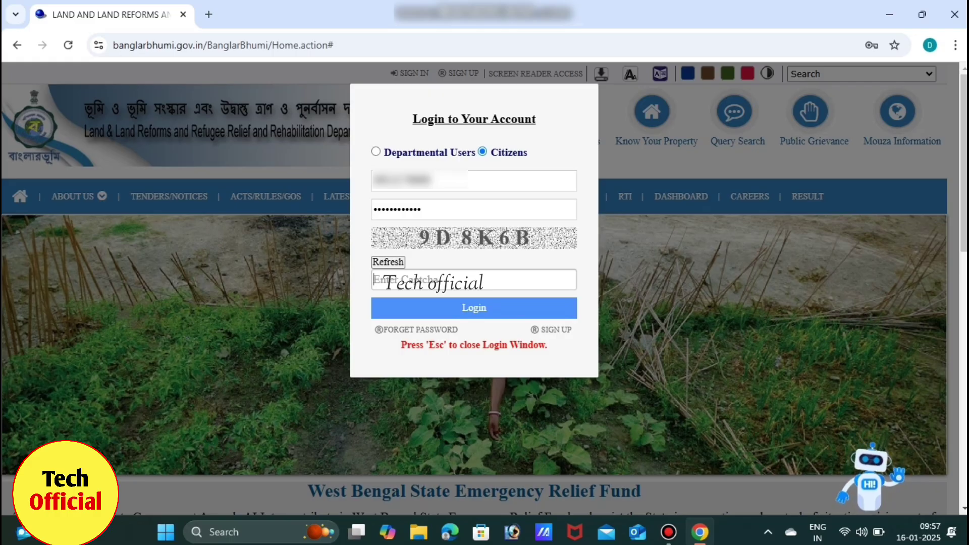
pyautogui.write('9')
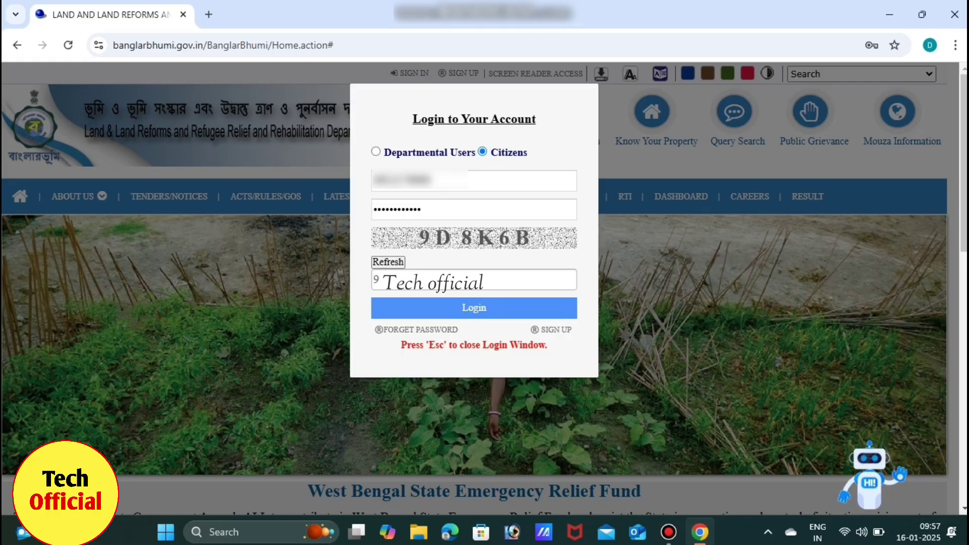
pyautogui.write('D')
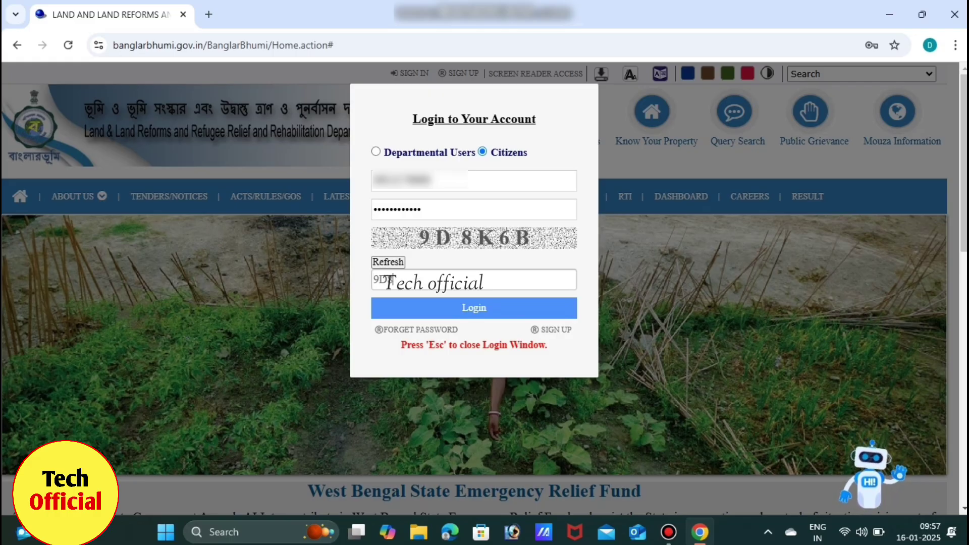
pyautogui.write('8K6')
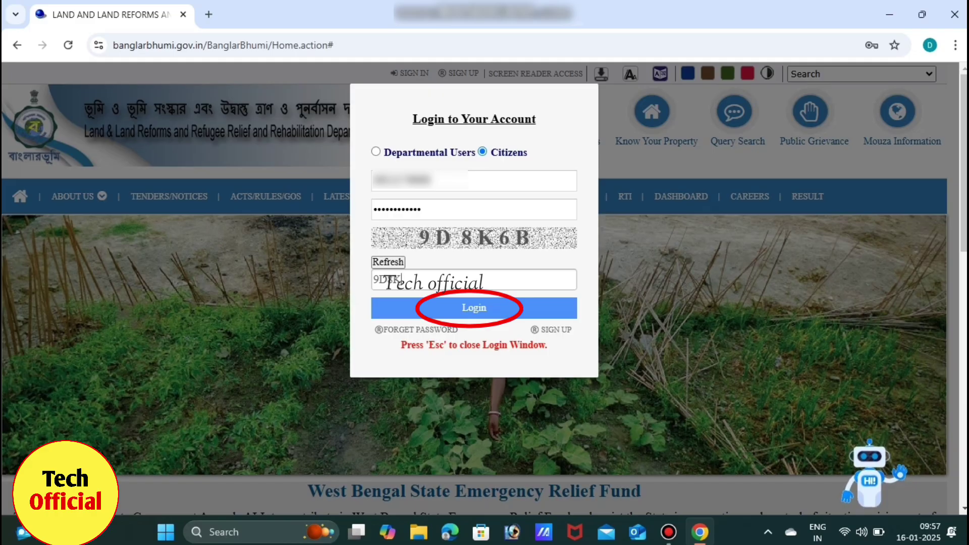
pyautogui.write('B')
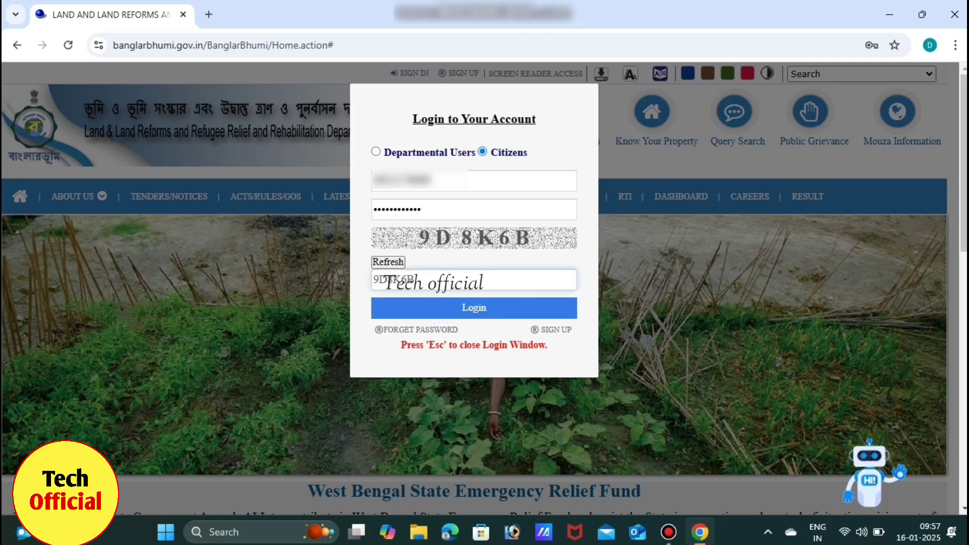
pyautogui.press('Return')
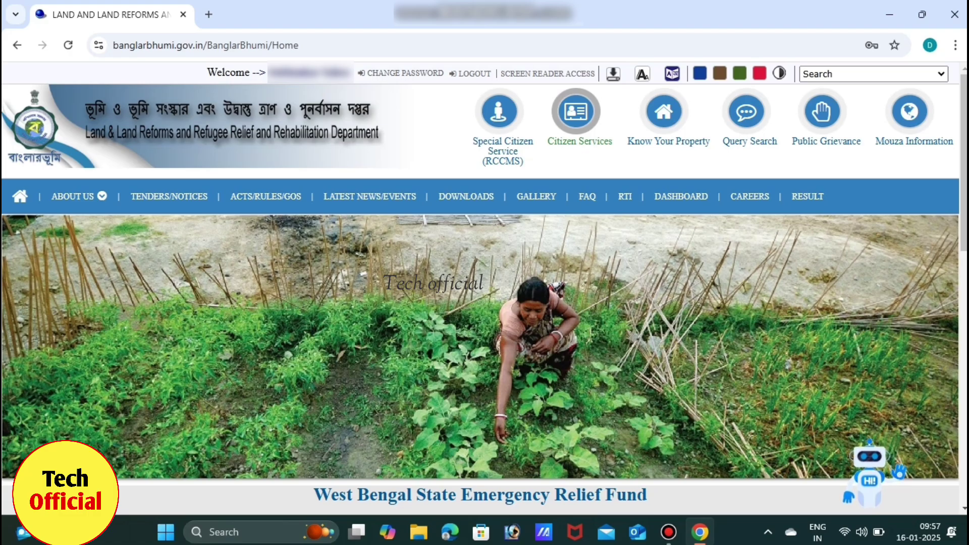
# - Go to GRN Search under Citizen Services and expand the Request Type list
pyautogui.click(576, 112)
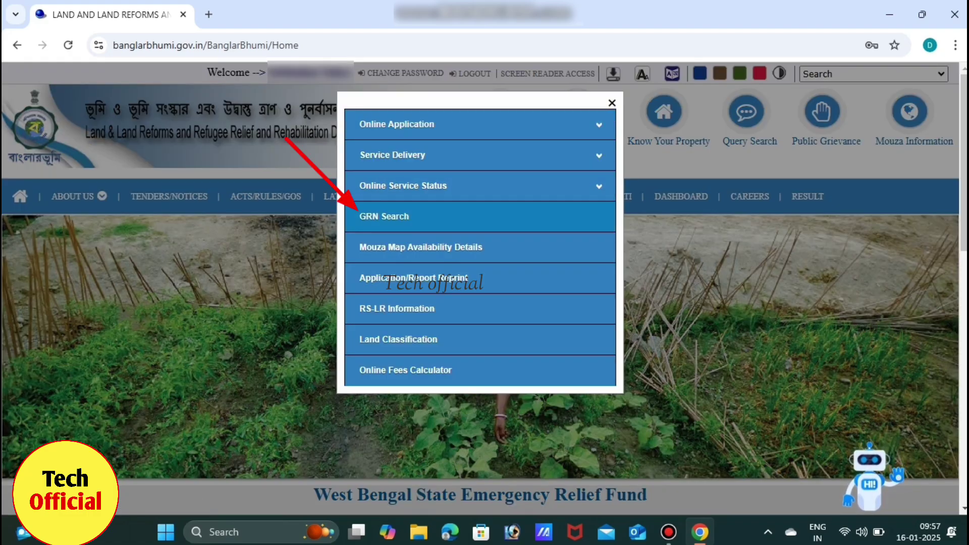
pyautogui.click(384, 217)
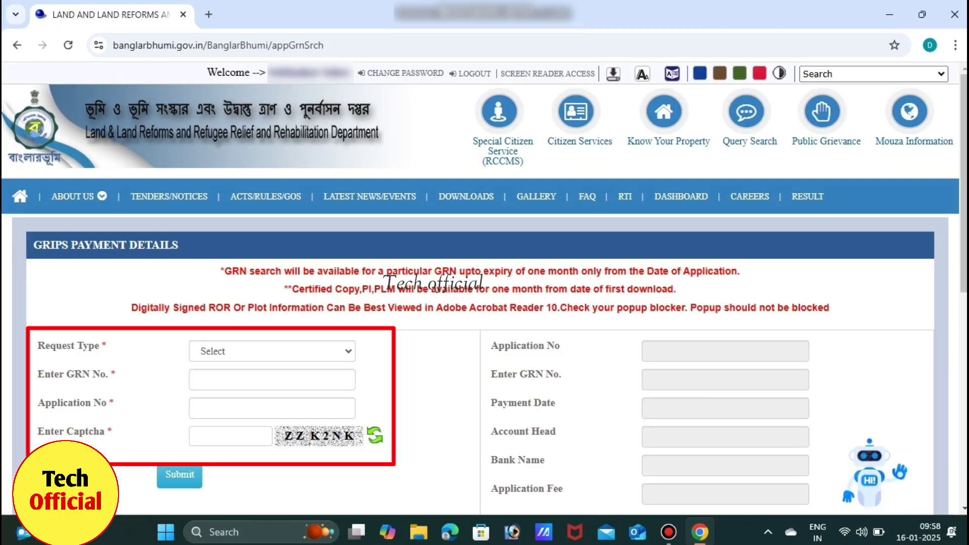
pyautogui.click(273, 352)
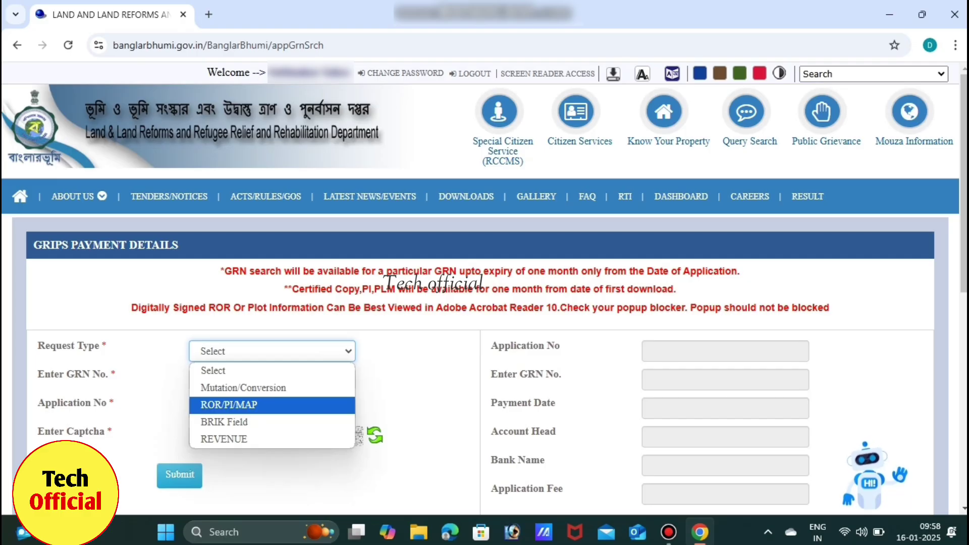
# - Submit a ROR/PI/MAP GRN search with the GRN number, application number and captcha
pyautogui.click(273, 405)
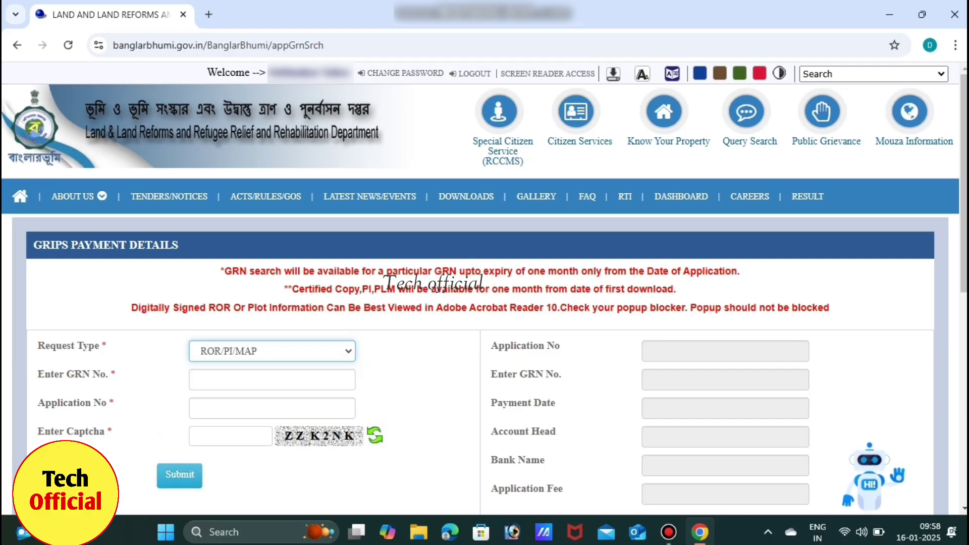
pyautogui.click(273, 380)
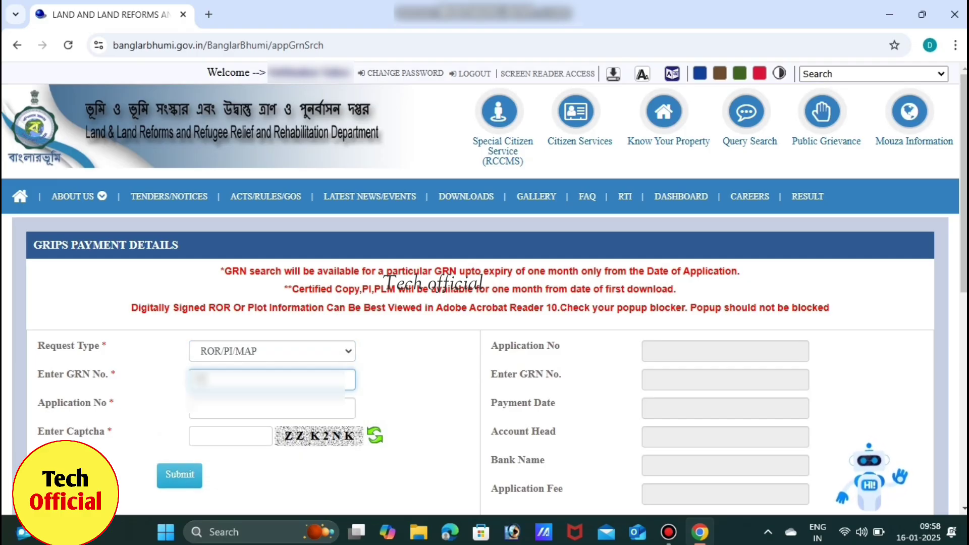
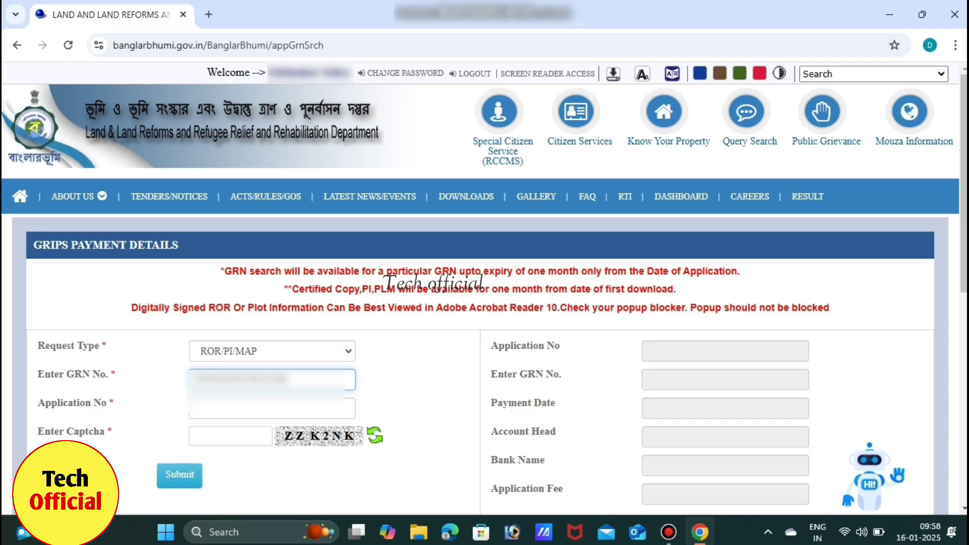
pyautogui.click(273, 408)
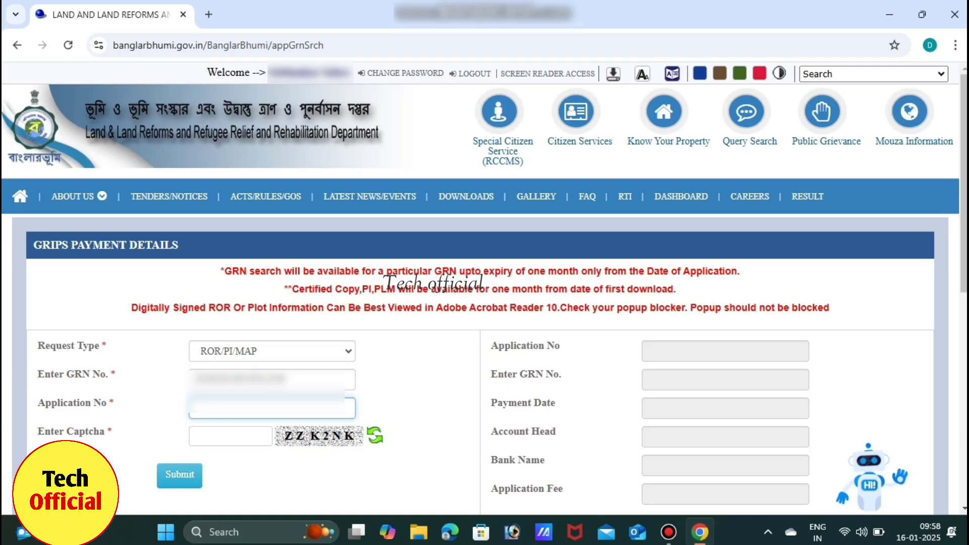
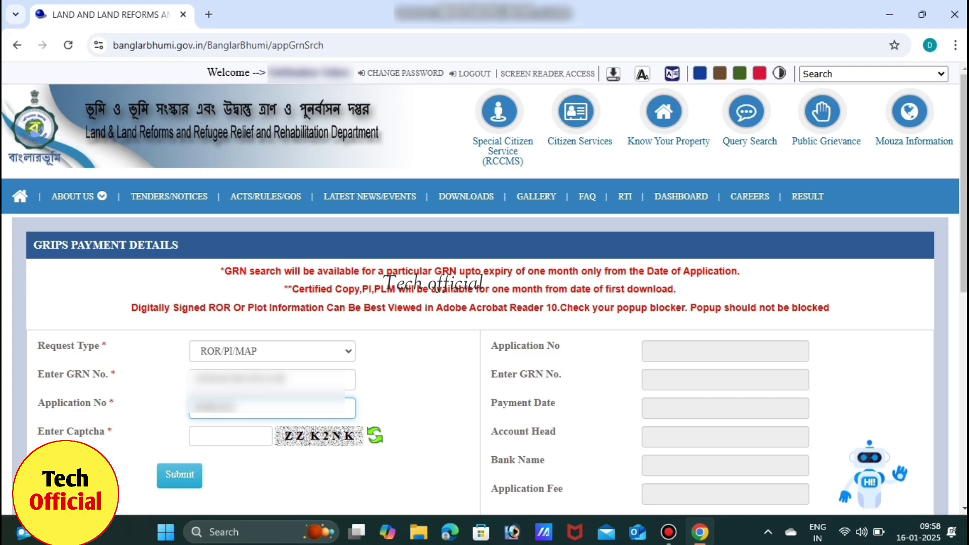
pyautogui.write('????')
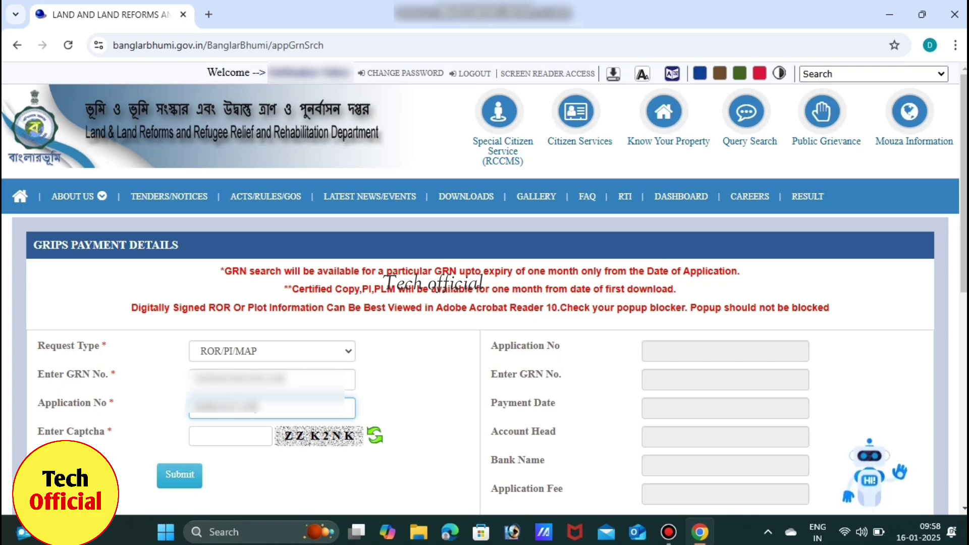
pyautogui.write('?????')
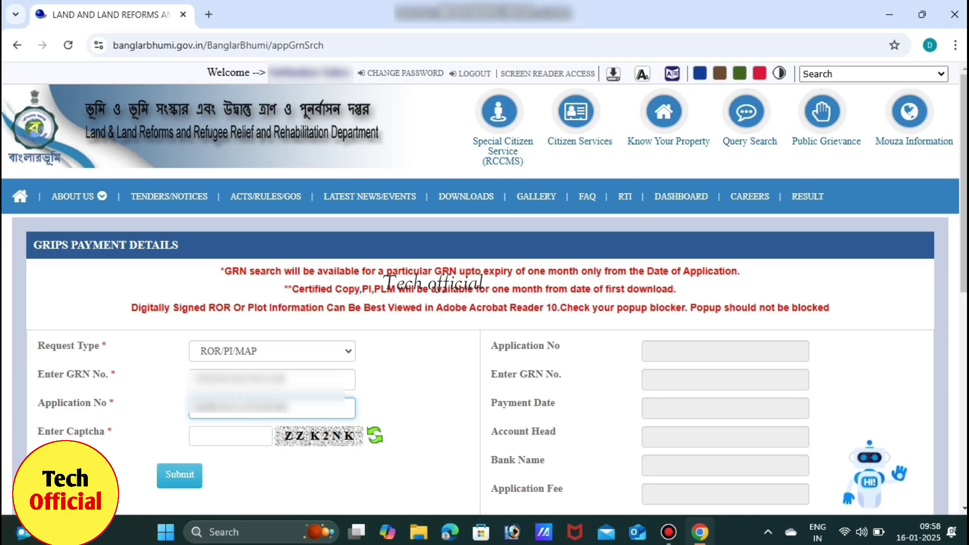
pyautogui.press('Tab')
pyautogui.write('ZZK2NK')
pyautogui.press('Return')
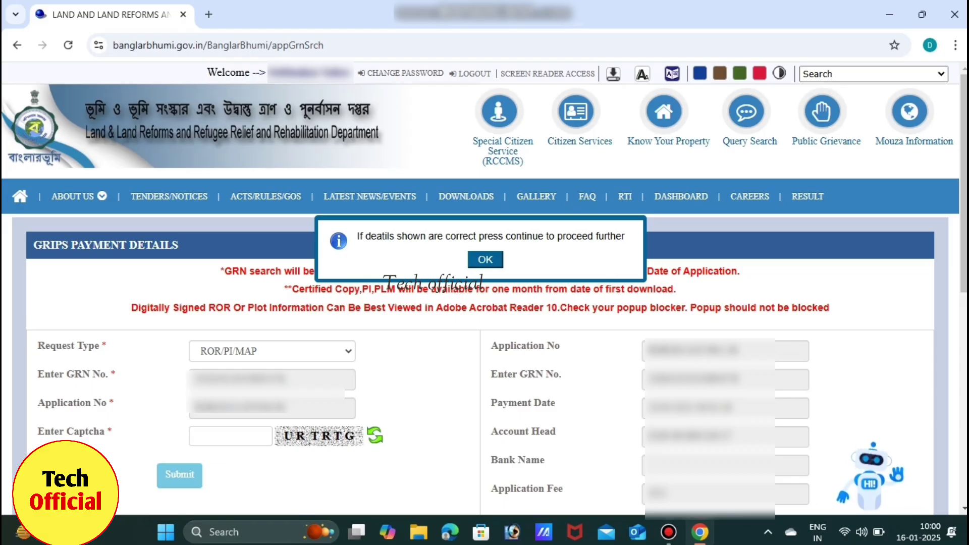
# - Accept the shown payment details and download the digitally signed ROR PDF
pyautogui.press('Return')
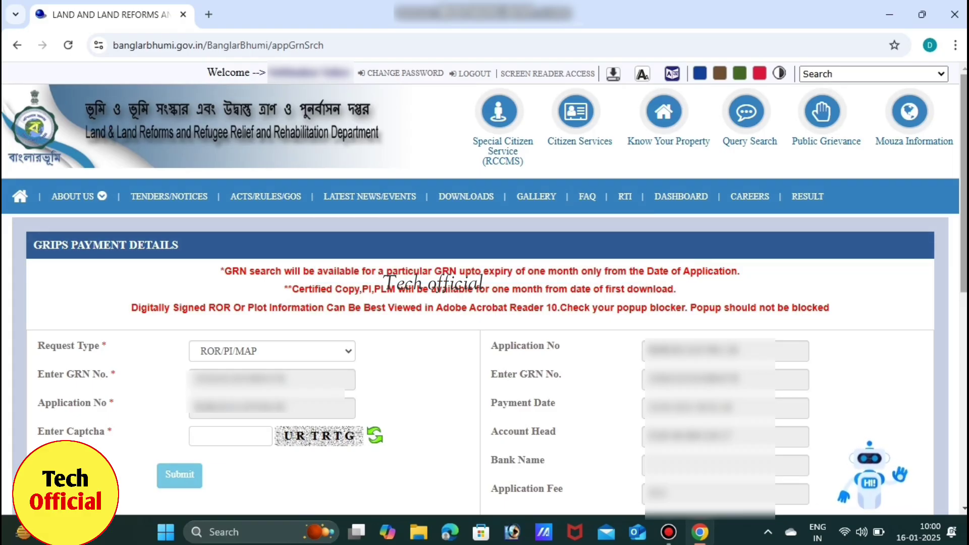
pyautogui.scroll(-8, 485, 291)
pyautogui.click(442, 207)
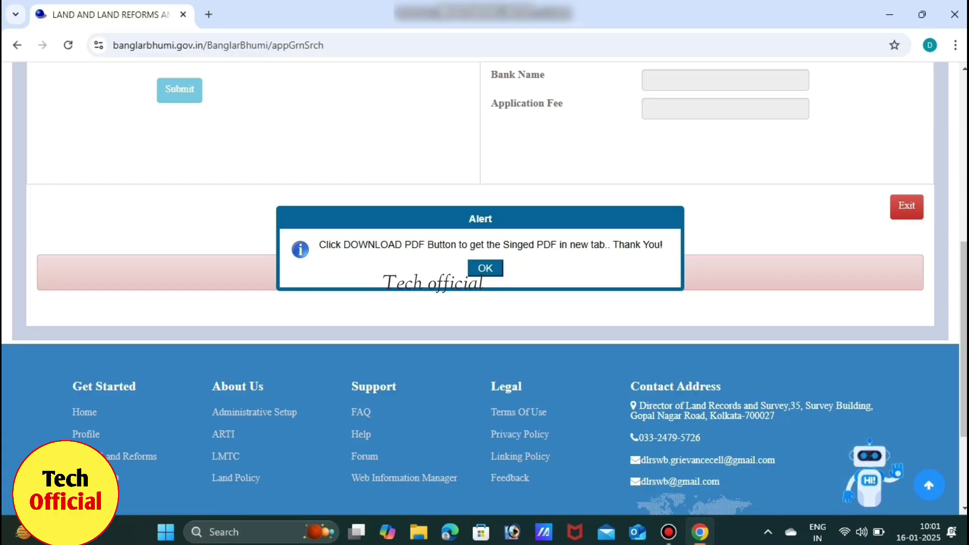
pyautogui.click(485, 268)
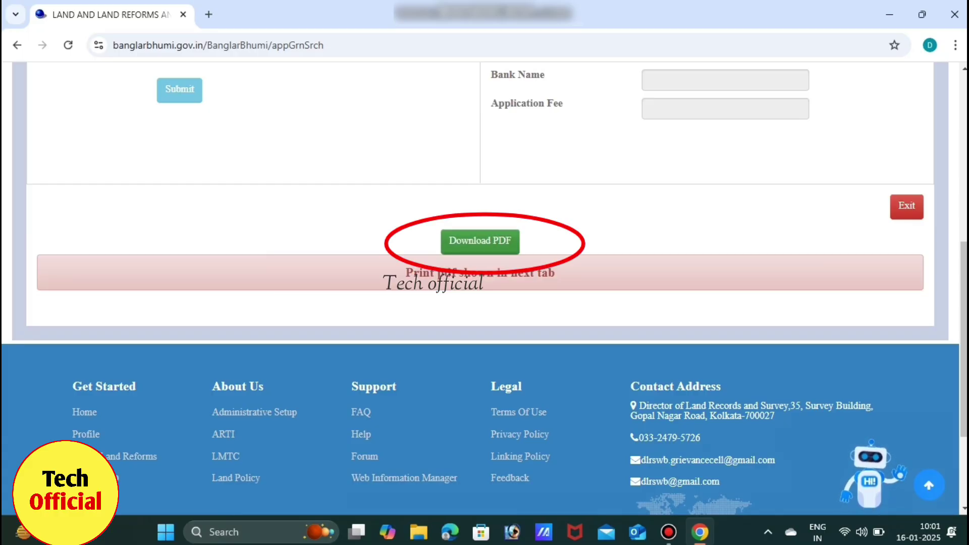
pyautogui.click(480, 241)
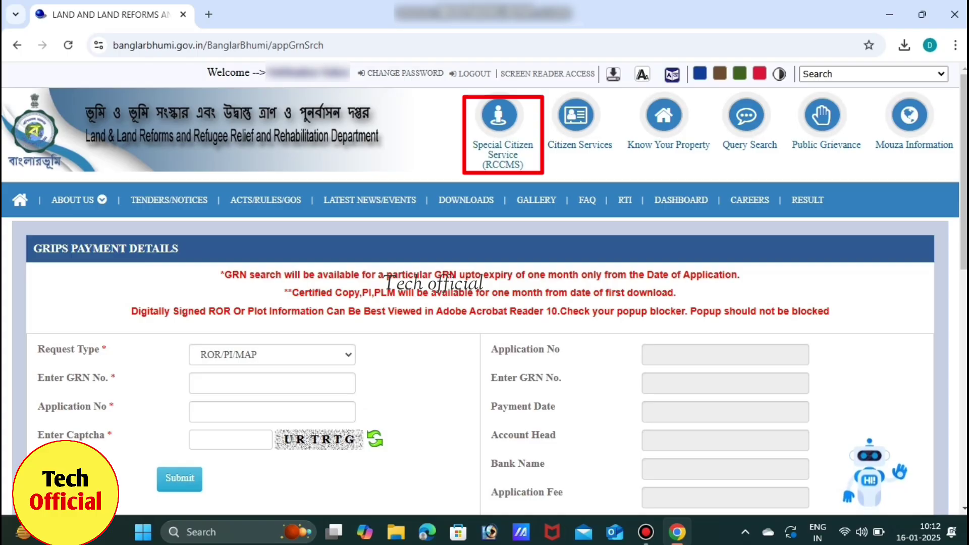
# - Reload GRN Search from the Special Citizen Service (RCCMS) menu
pyautogui.click(499, 119)
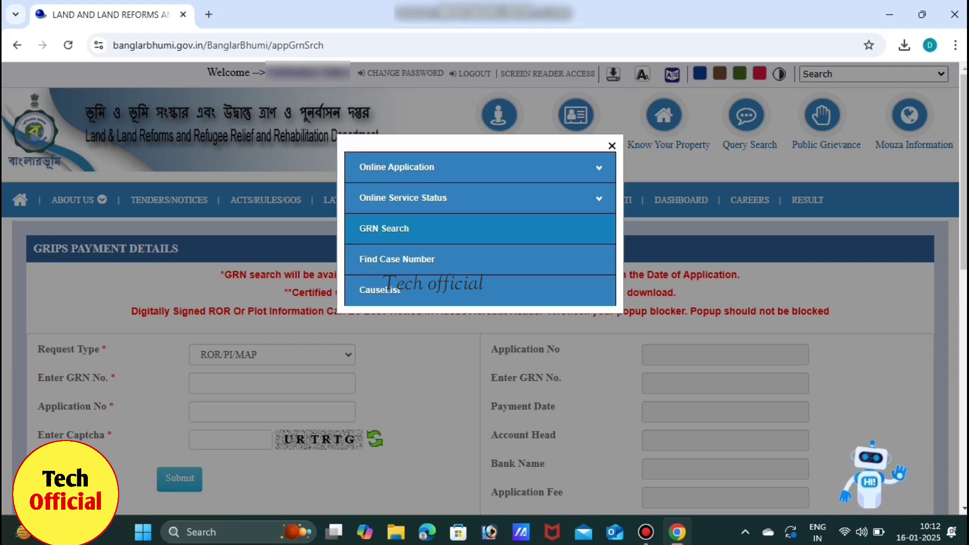
pyautogui.click(385, 229)
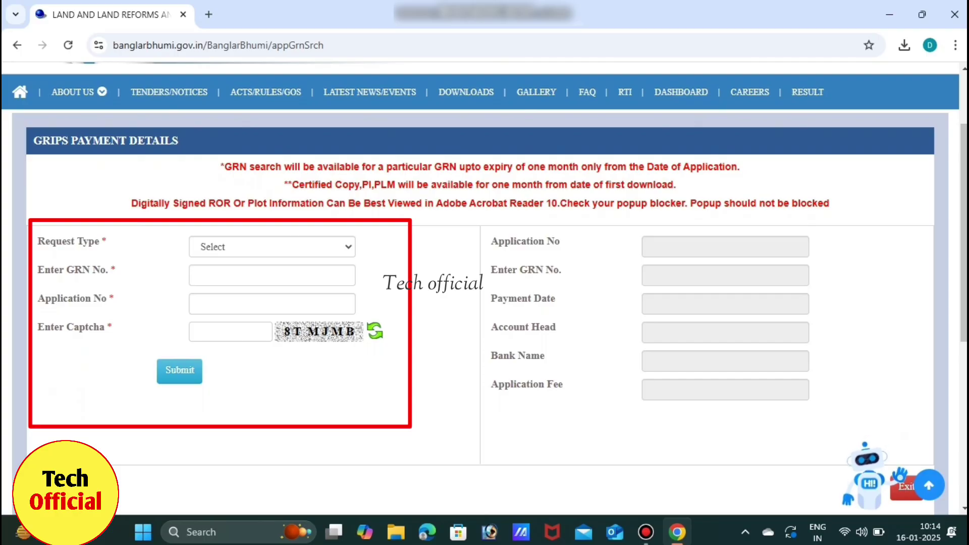
# - Resubmit the ROR/PI/MAP request with GRN, application number and captcha, showing the 30.0 fee
pyautogui.click(272, 247)
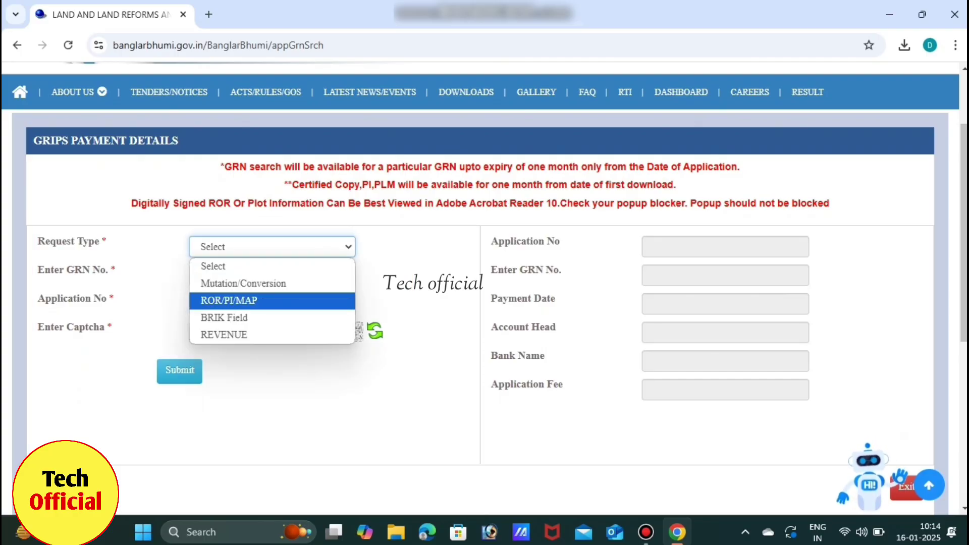
pyautogui.press('Return')
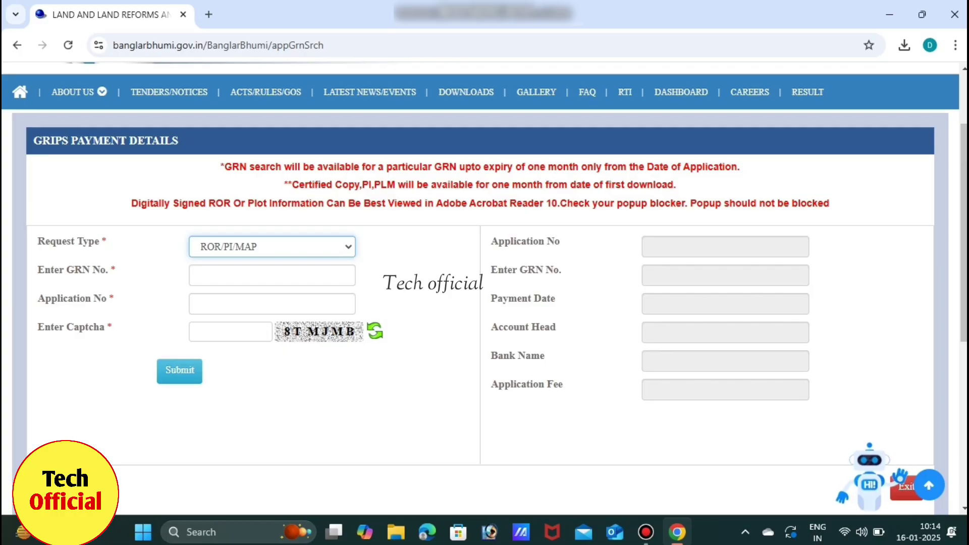
pyautogui.click(272, 276)
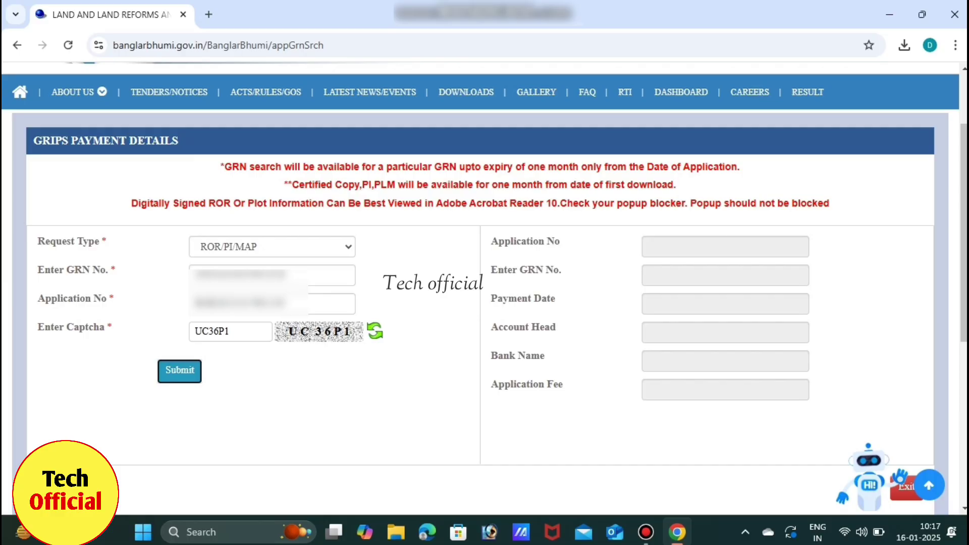
pyautogui.press('Return')
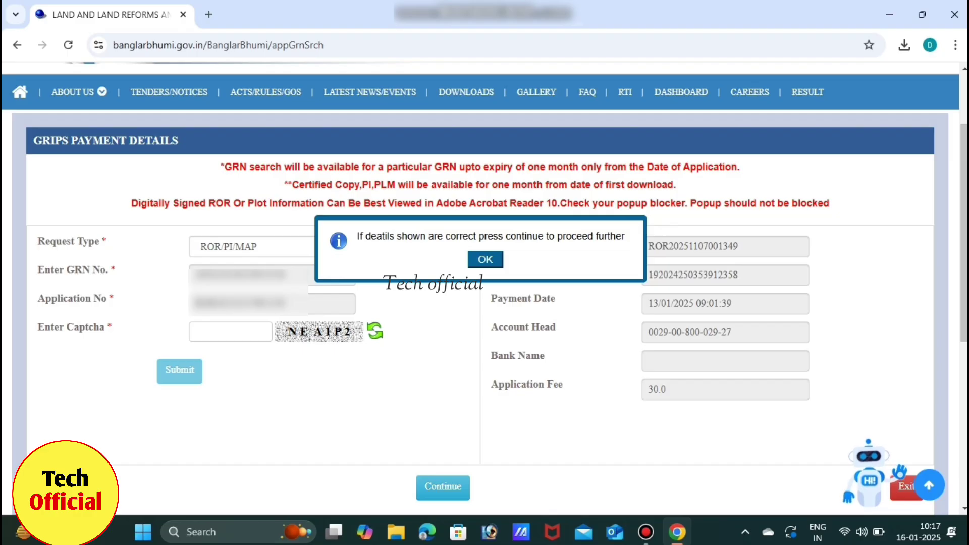
# - Confirm the payment details and download the signed khatian as SignedPDF (25).pdf (175 KB)
pyautogui.press('Return')
pyautogui.click(443, 488)
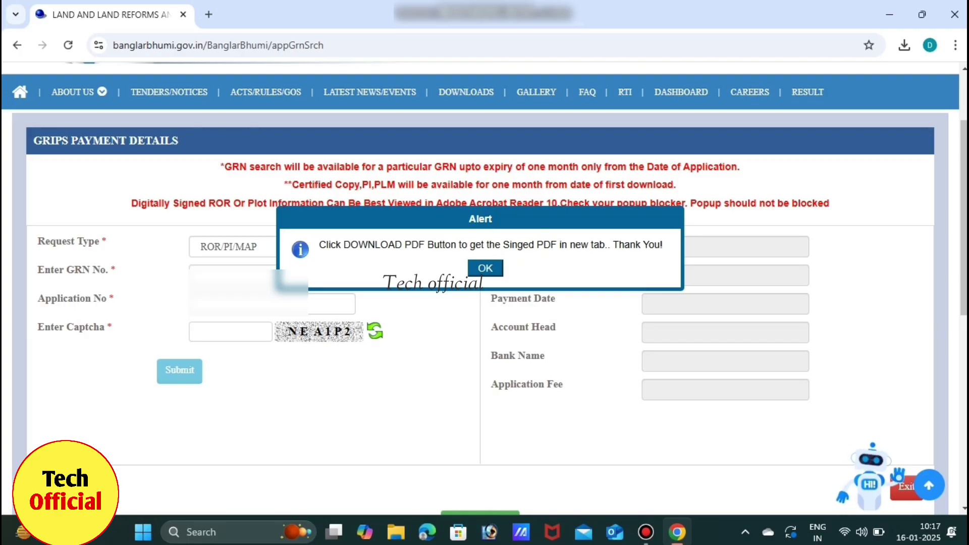
pyautogui.press('Return')
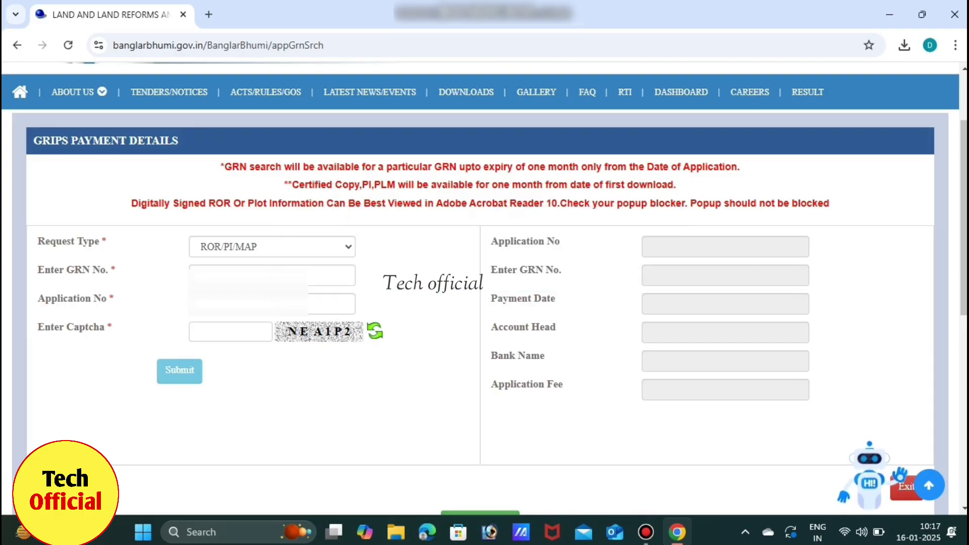
pyautogui.scroll(-2, 485, 288)
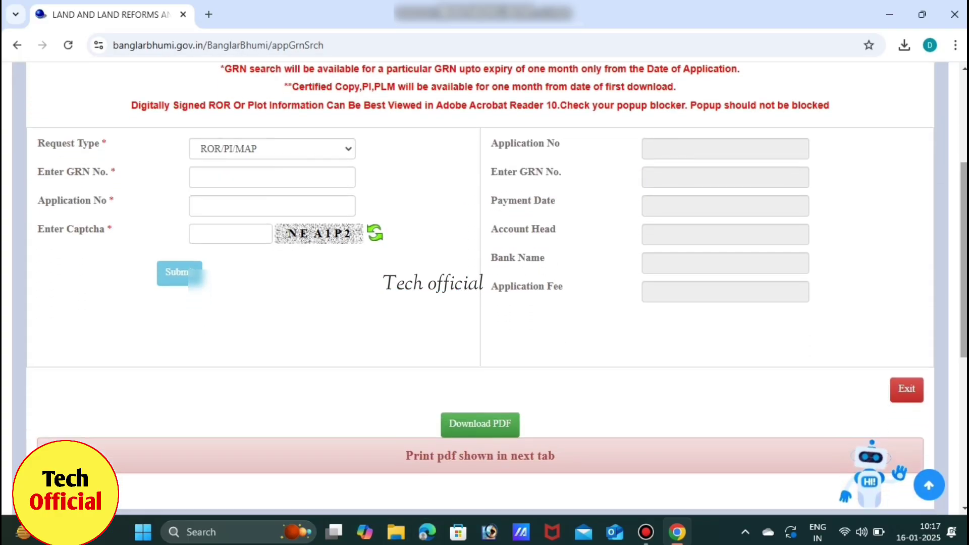
pyautogui.click(480, 425)
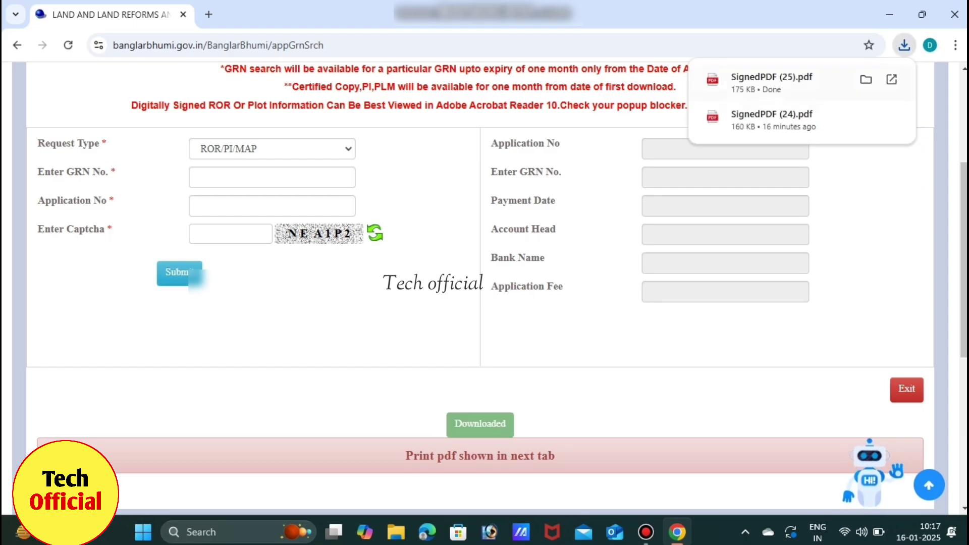
# - Open SignedPDF (25).pdf from Chrome's download bubble in a new tab
pyautogui.click(769, 80)
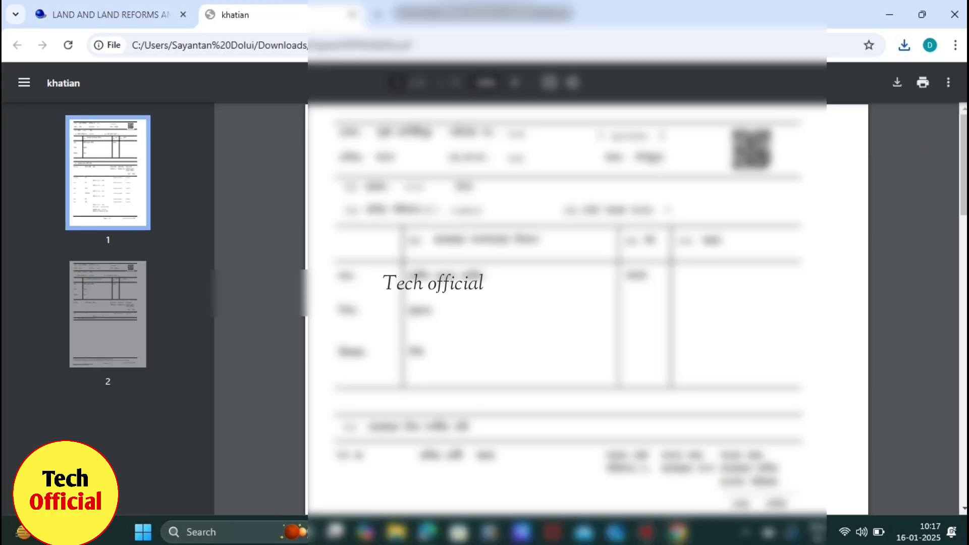